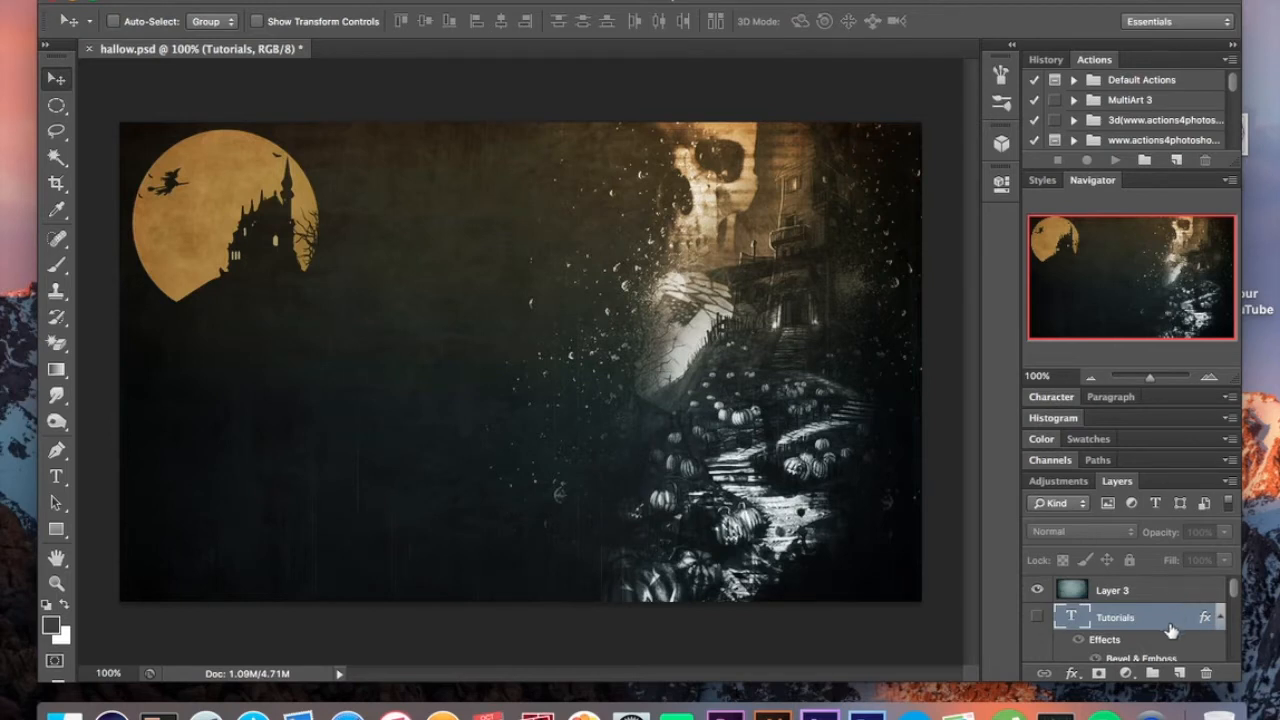
# - Activate the Type tool and open the Bevel & Emboss settings in the Tutorials layer's style
pyautogui.click(56, 478)
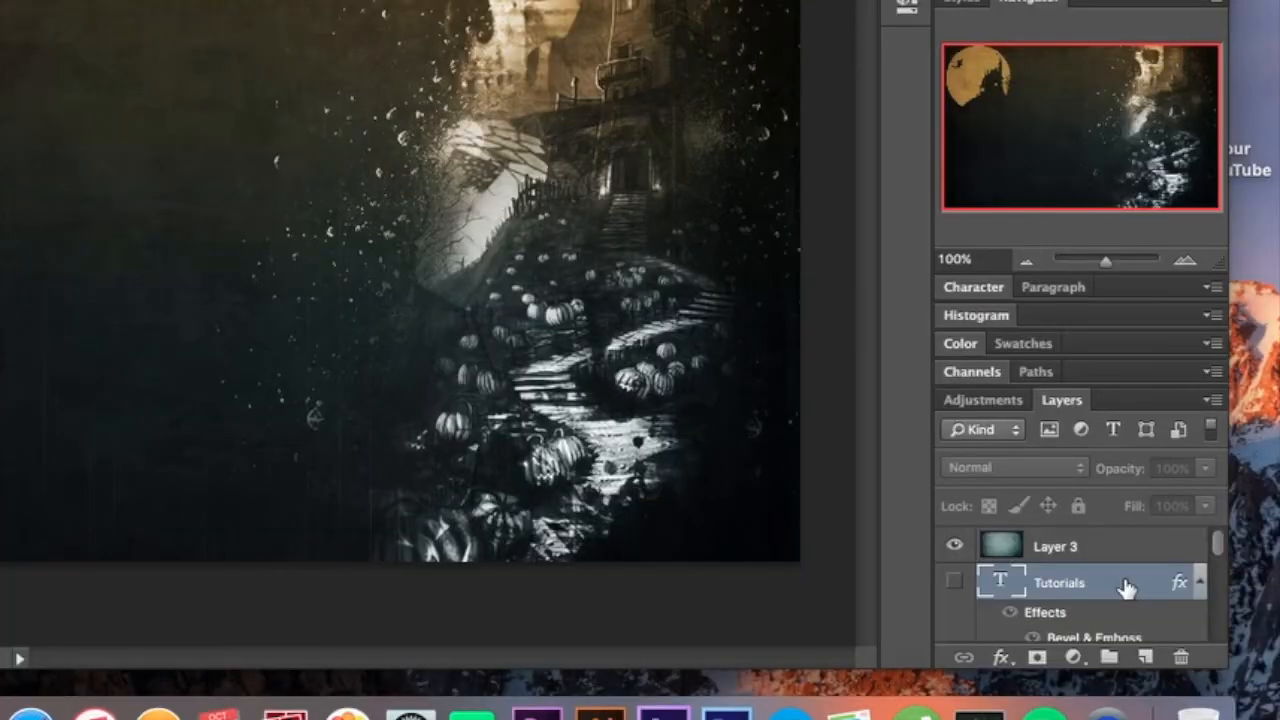
pyautogui.doubleClick(1166, 620)
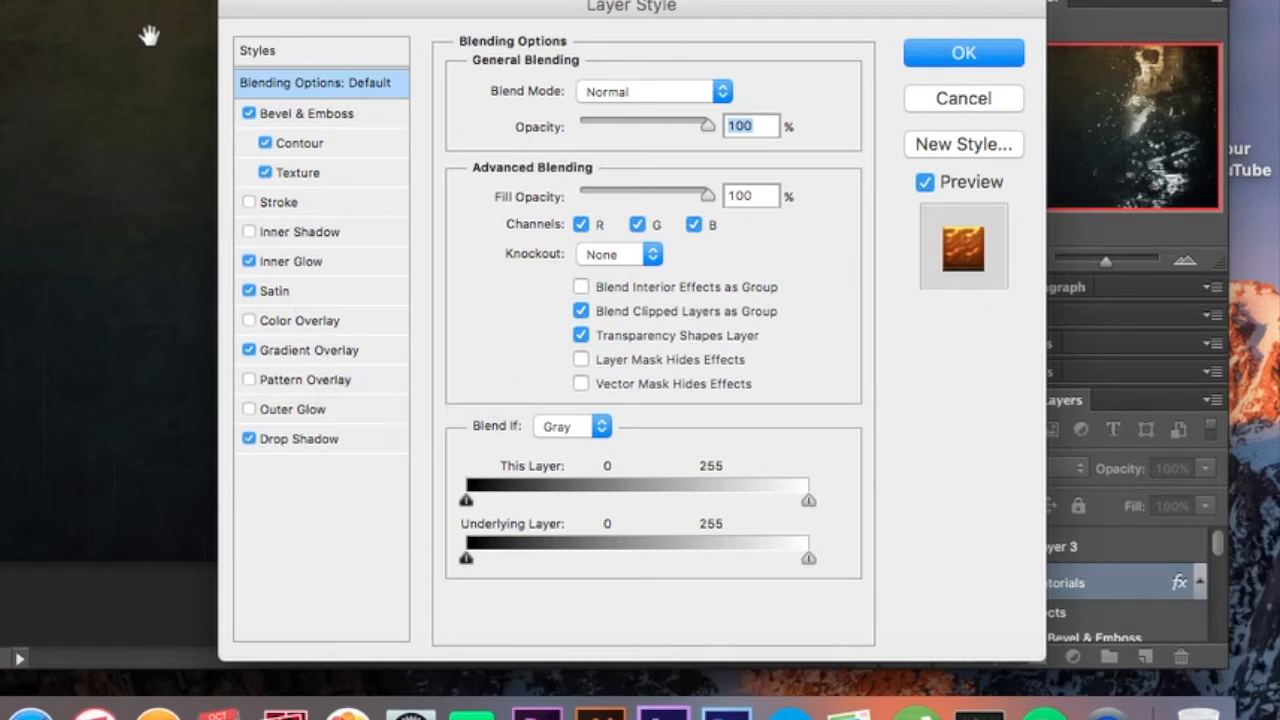
pyautogui.click(357, 116)
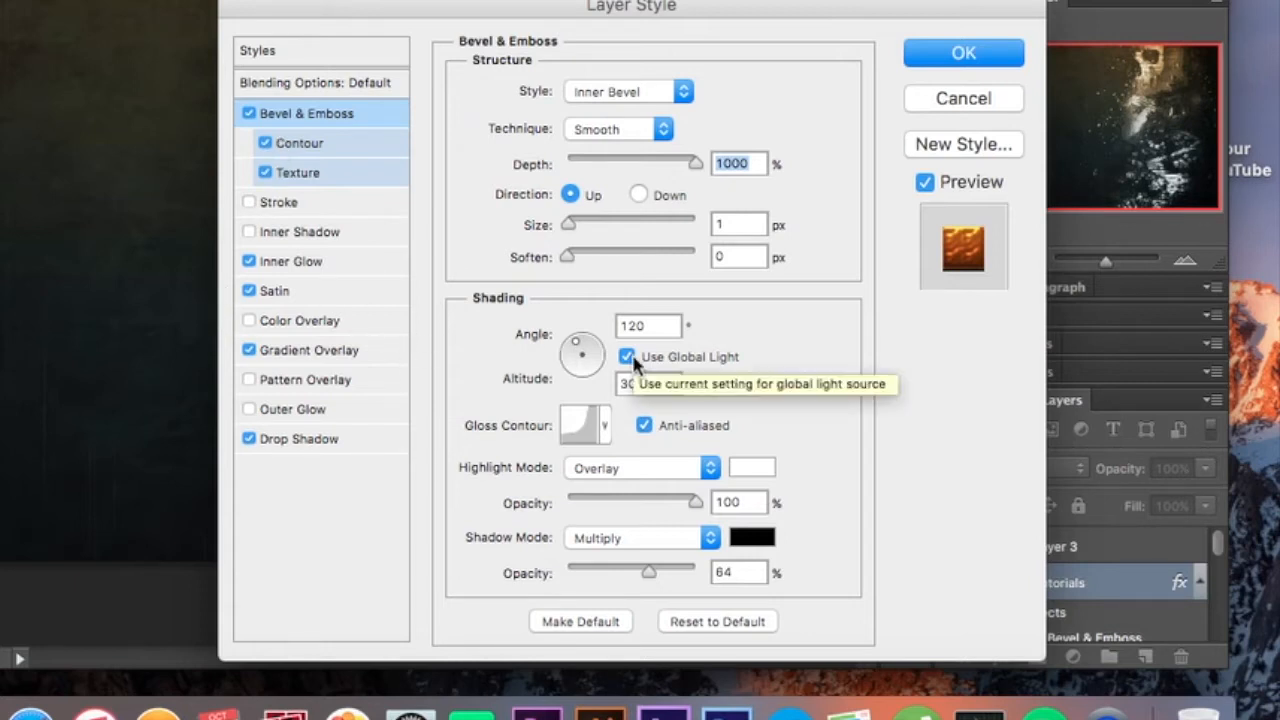
# - Examine the available gloss contour presets and their library options for the Bevel & Emboss shading
pyautogui.click(603, 430)
pyautogui.scroll(-3, 582, 624)
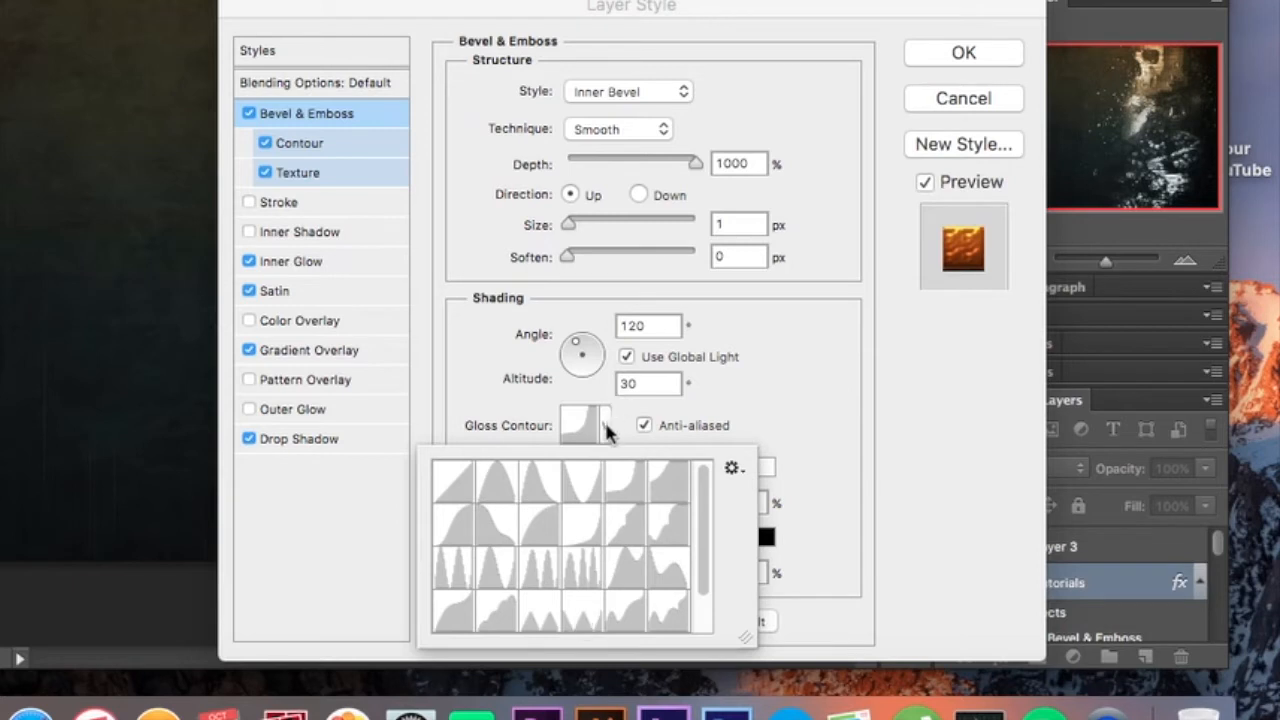
pyautogui.click(732, 468)
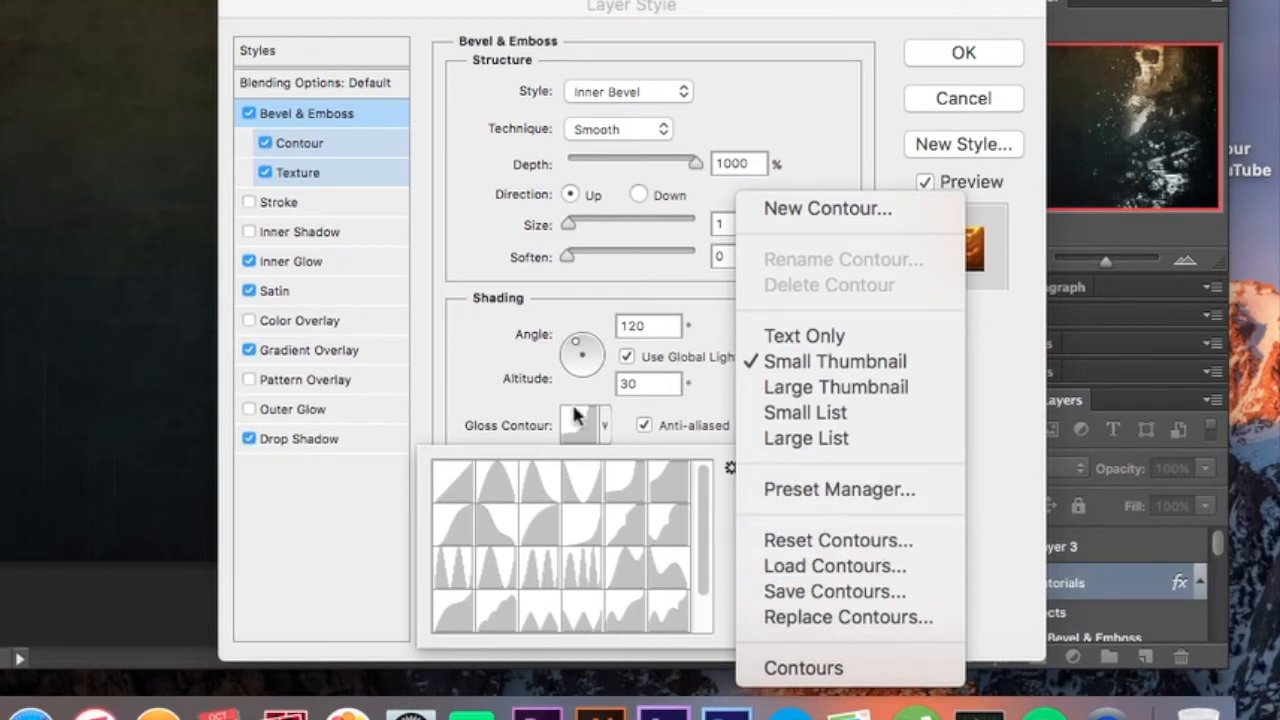
pyautogui.click(476, 368)
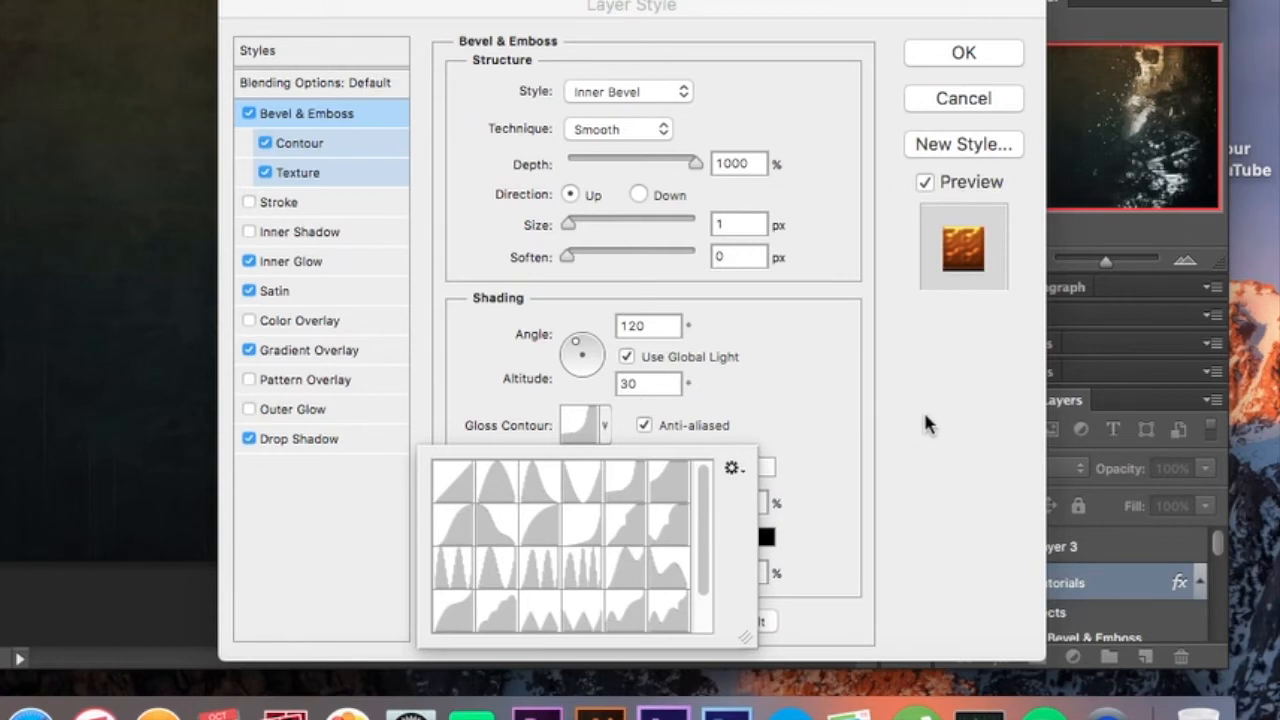
pyautogui.click(883, 428)
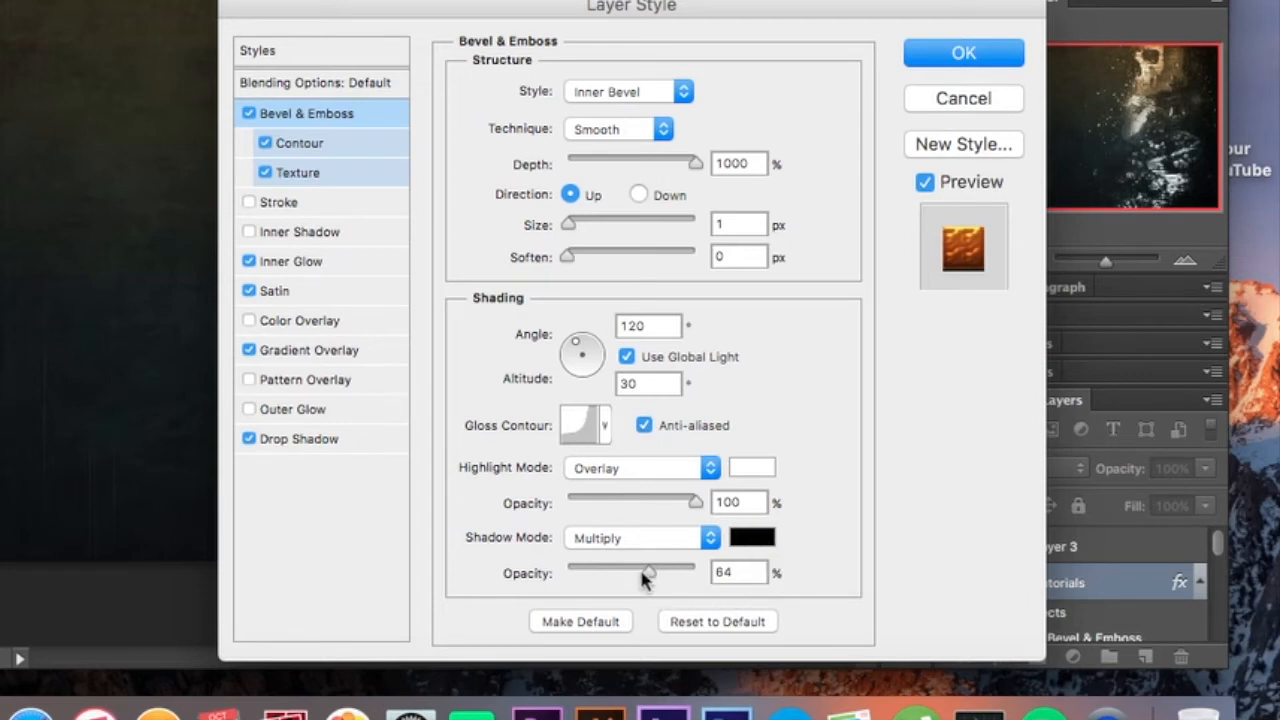
# - Choose the Ring contour for the Contour element of the Bevel & Emboss effect
pyautogui.click(295, 146)
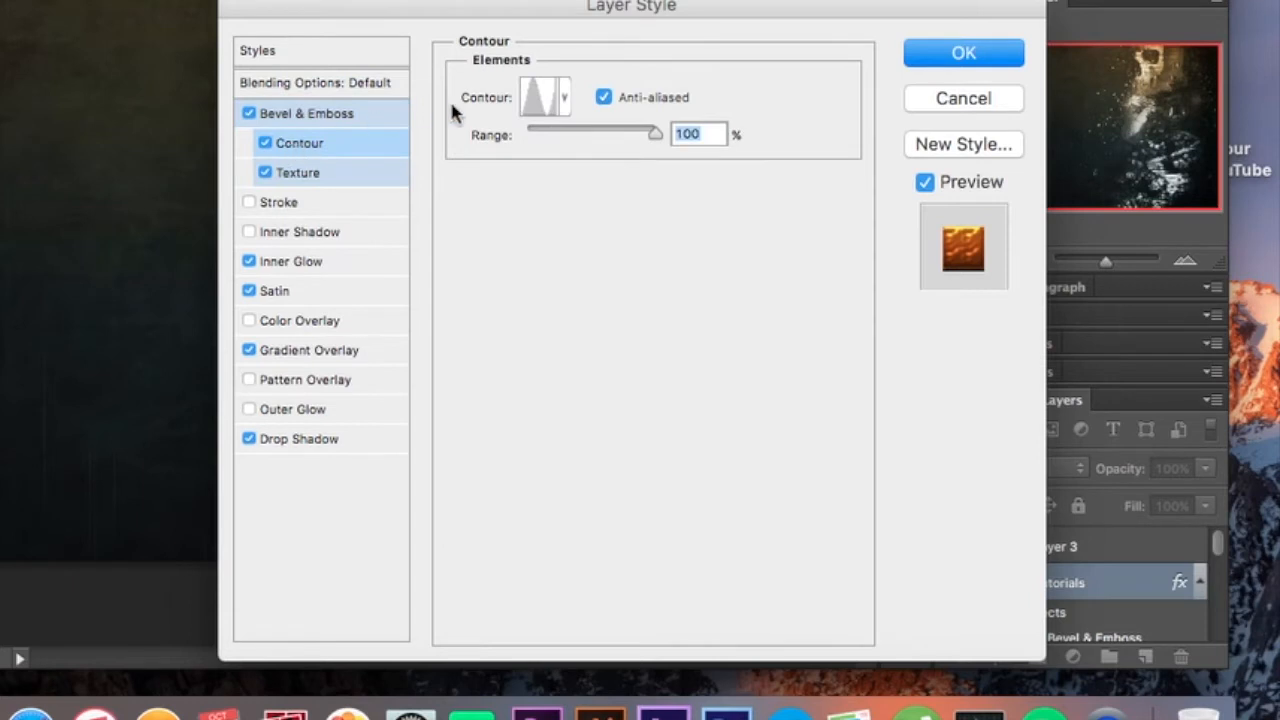
pyautogui.click(566, 97)
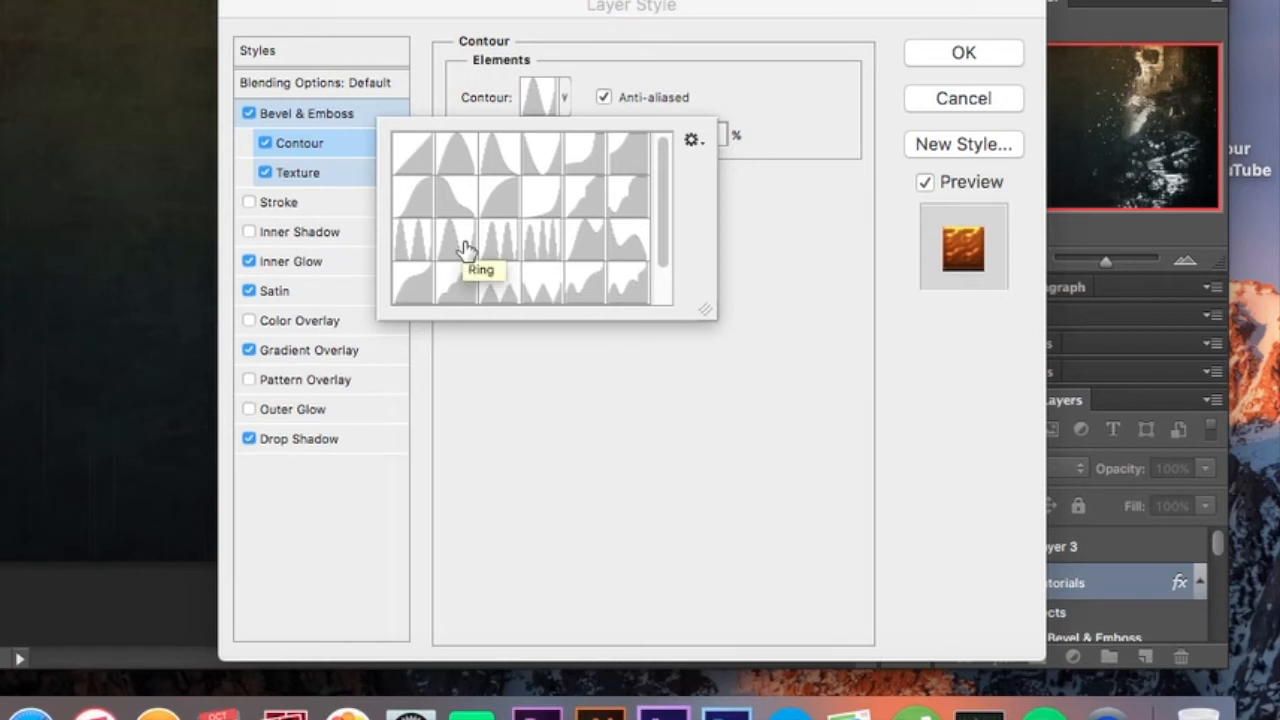
pyautogui.click(467, 248)
pyautogui.click(563, 94)
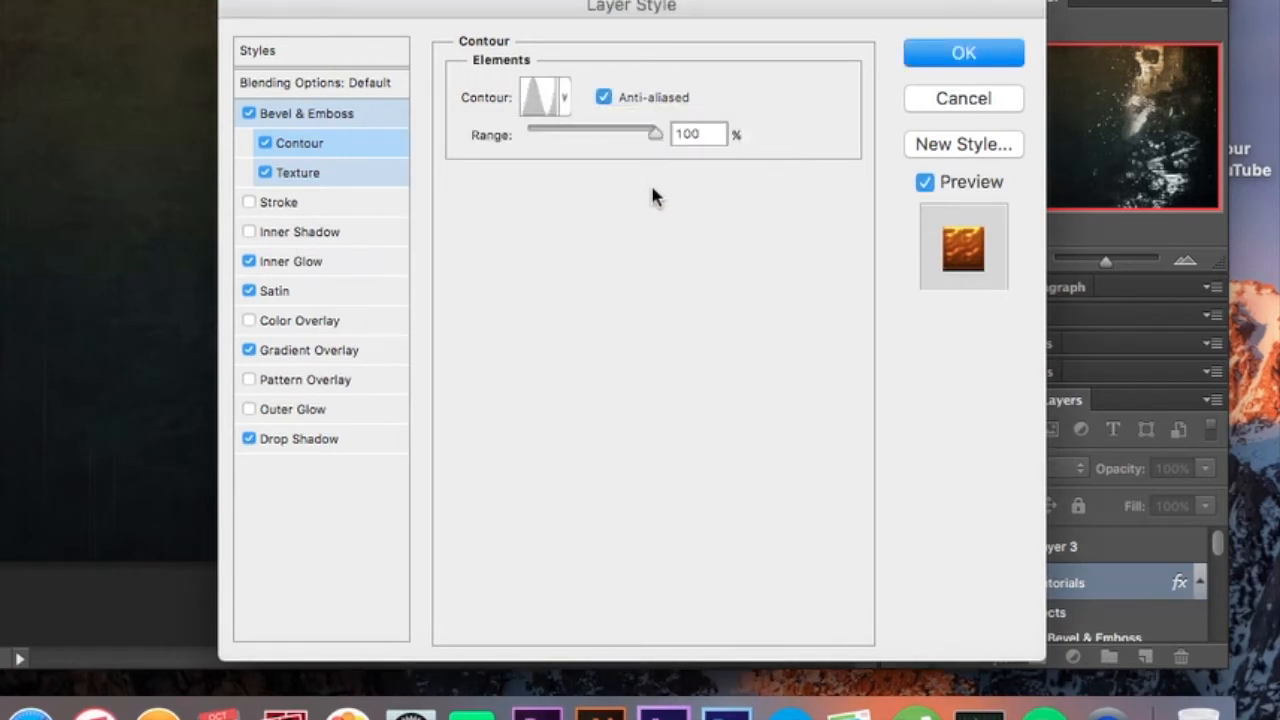
# - Load the Patterns library into the pattern picker of the Bevel & Emboss texture, replacing the listed patterns
pyautogui.click(379, 172)
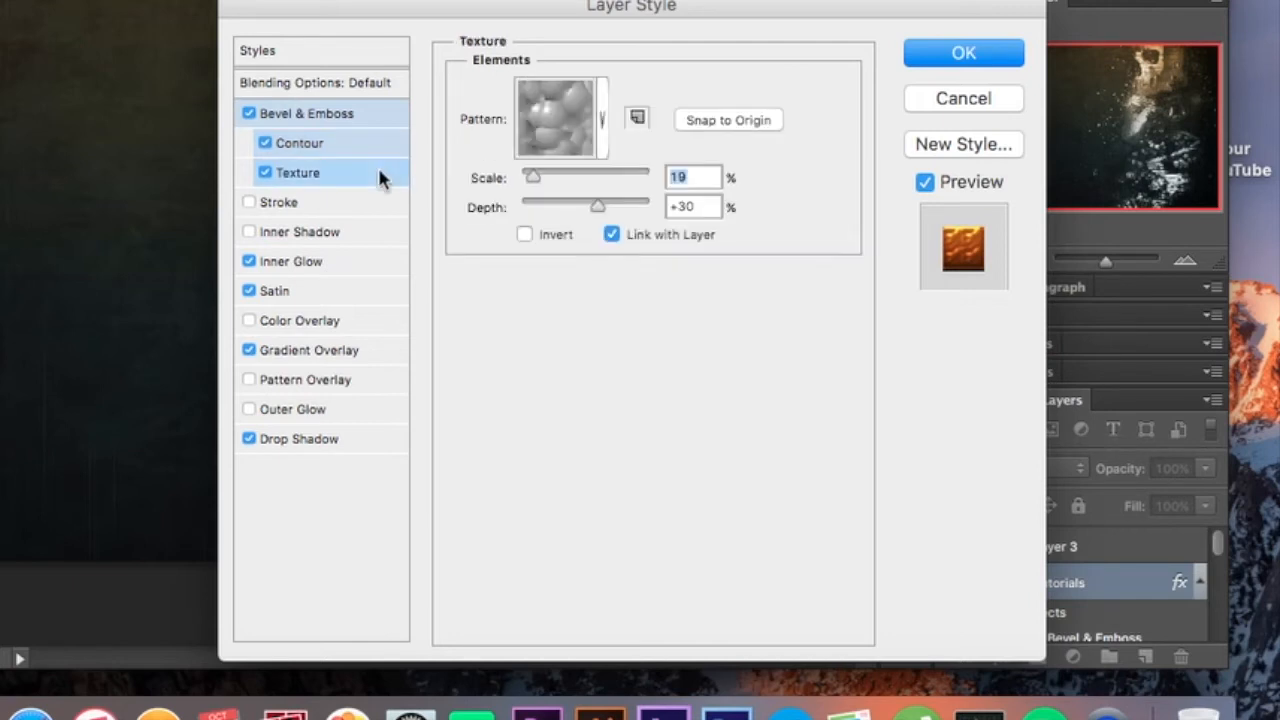
pyautogui.click(558, 132)
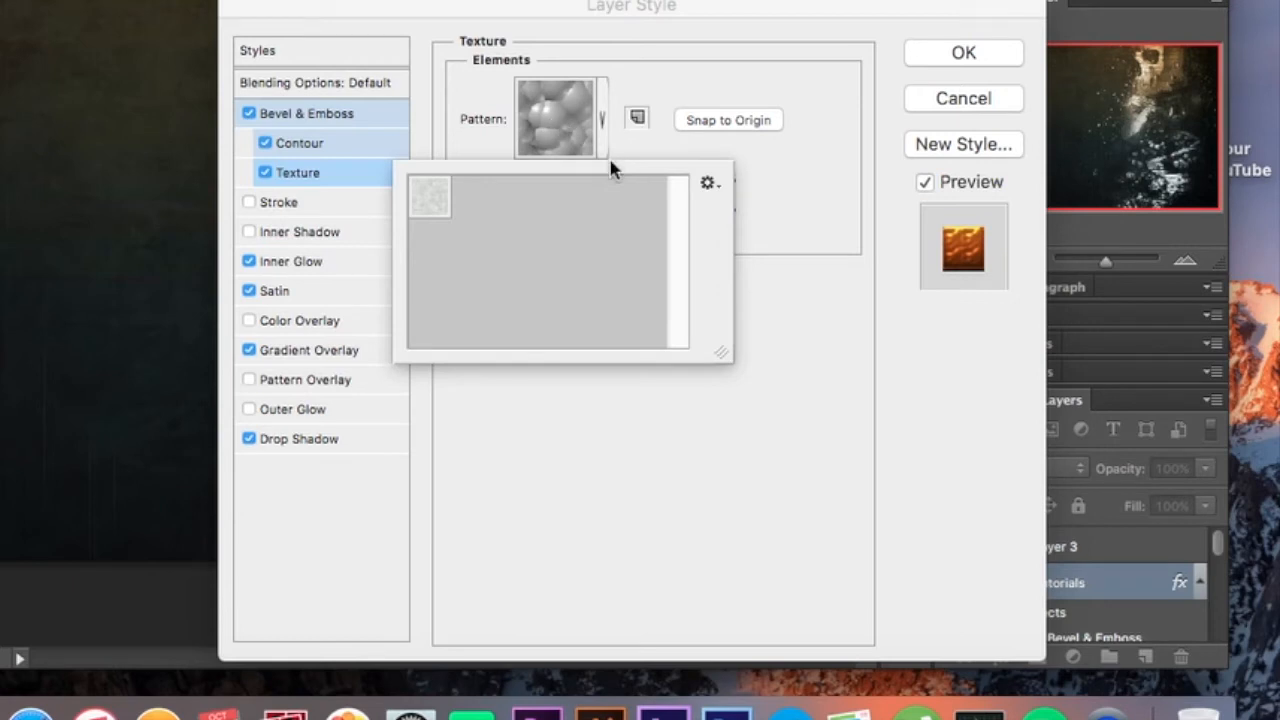
pyautogui.click(709, 184)
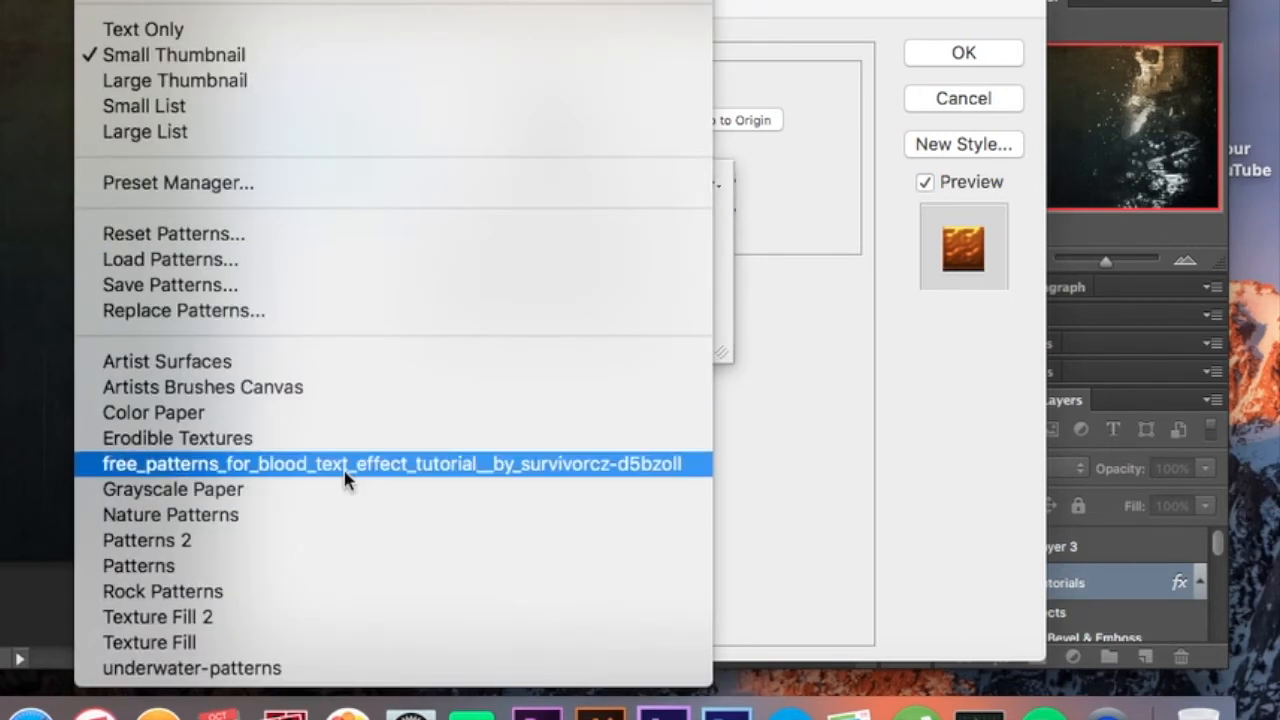
pyautogui.click(304, 566)
pyautogui.click(620, 93)
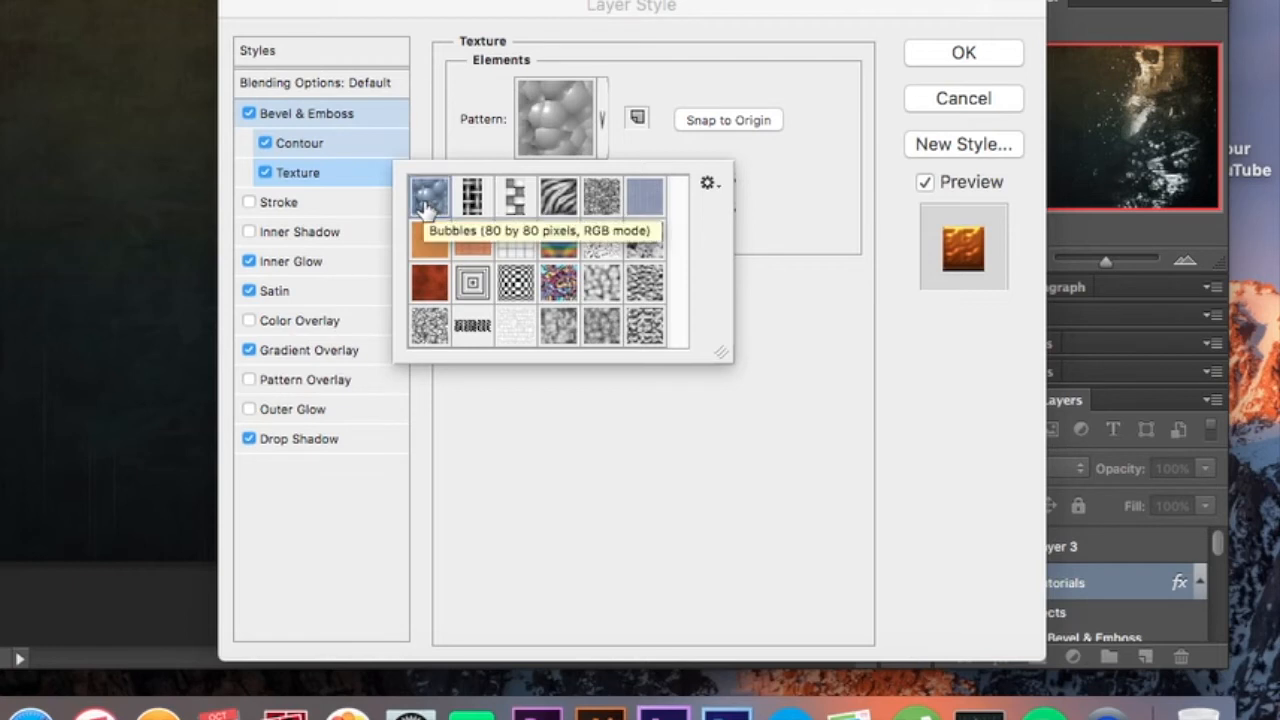
pyautogui.click(604, 130)
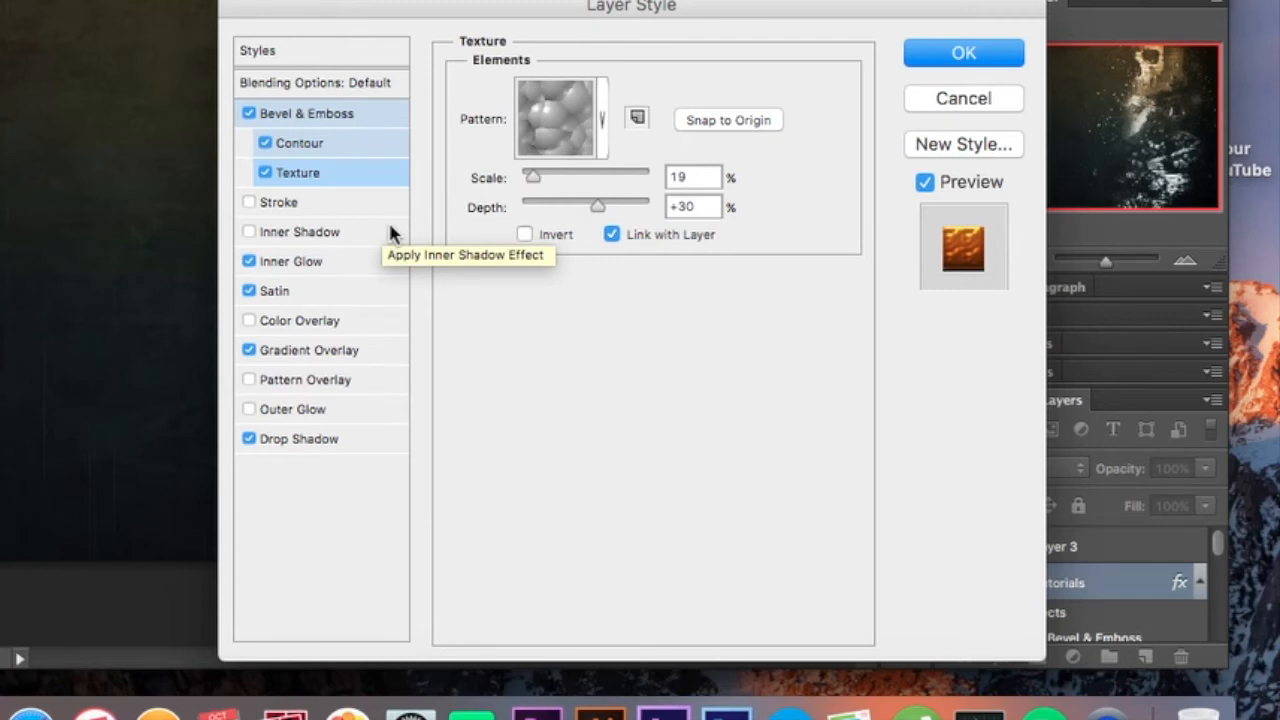
# - Review the Inner Glow settings including the glow colour, and the Satin settings of the text style
pyautogui.click(378, 261)
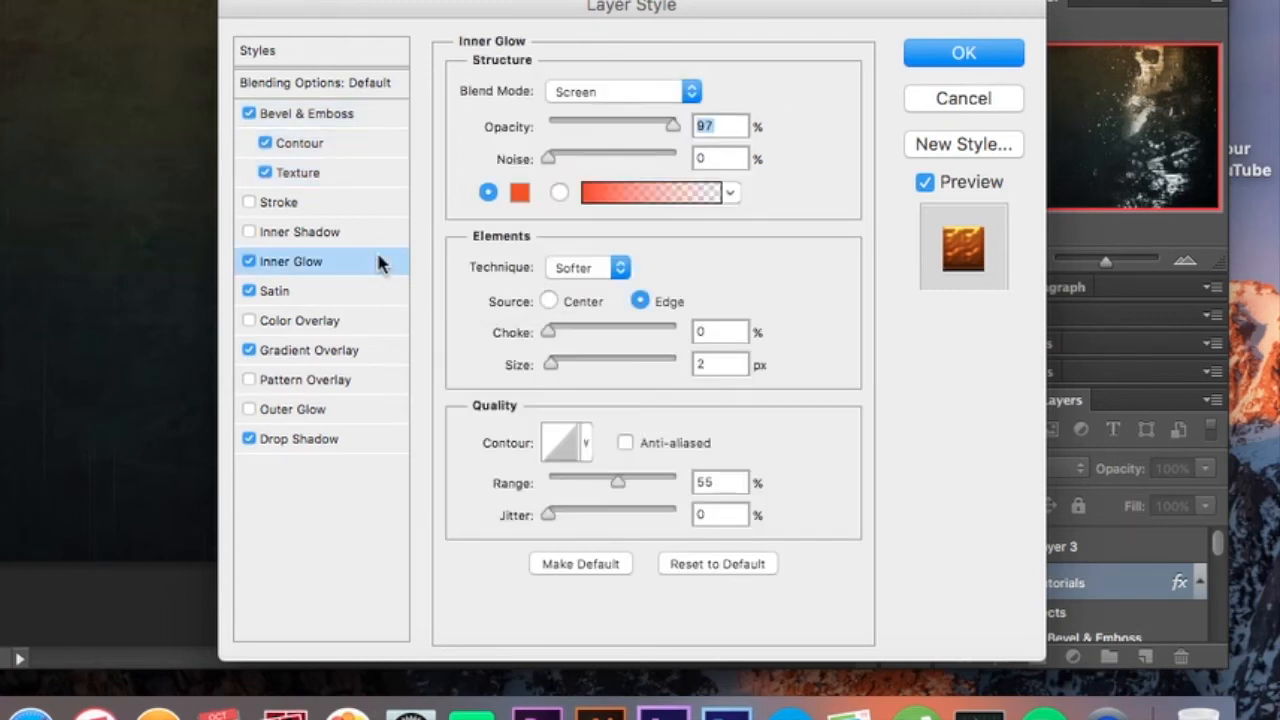
pyautogui.click(519, 191)
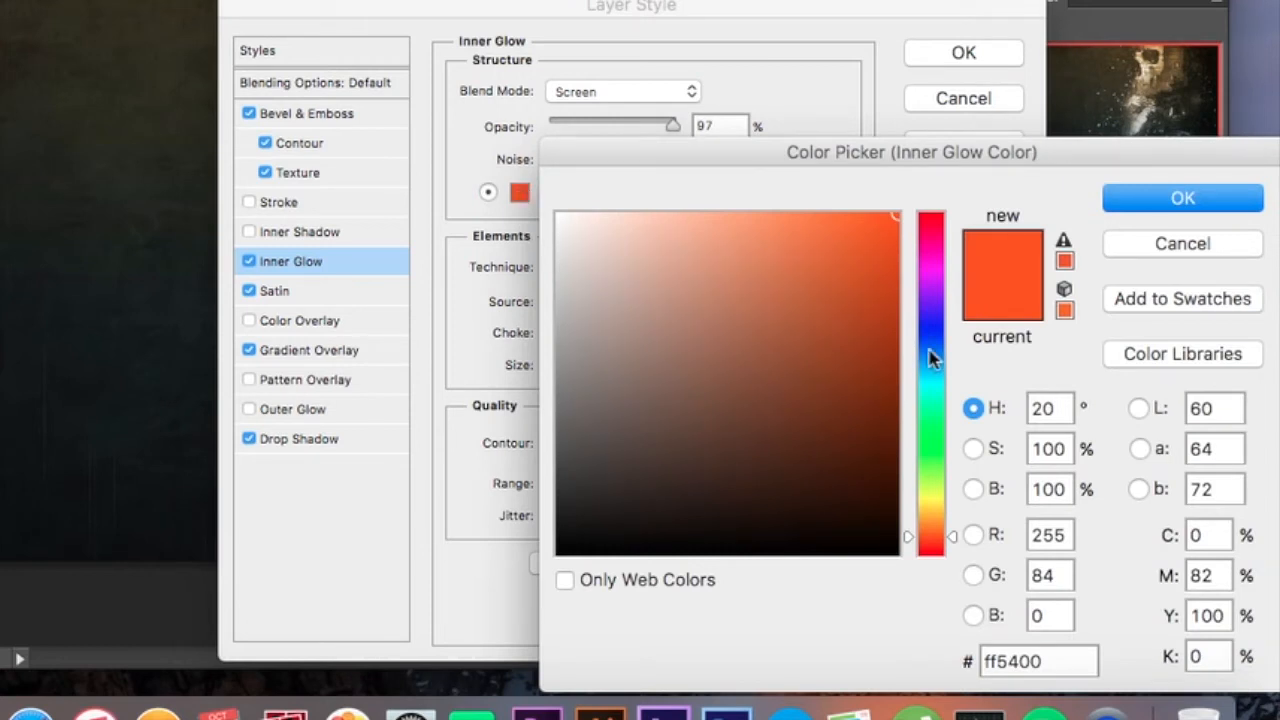
pyautogui.click(1134, 198)
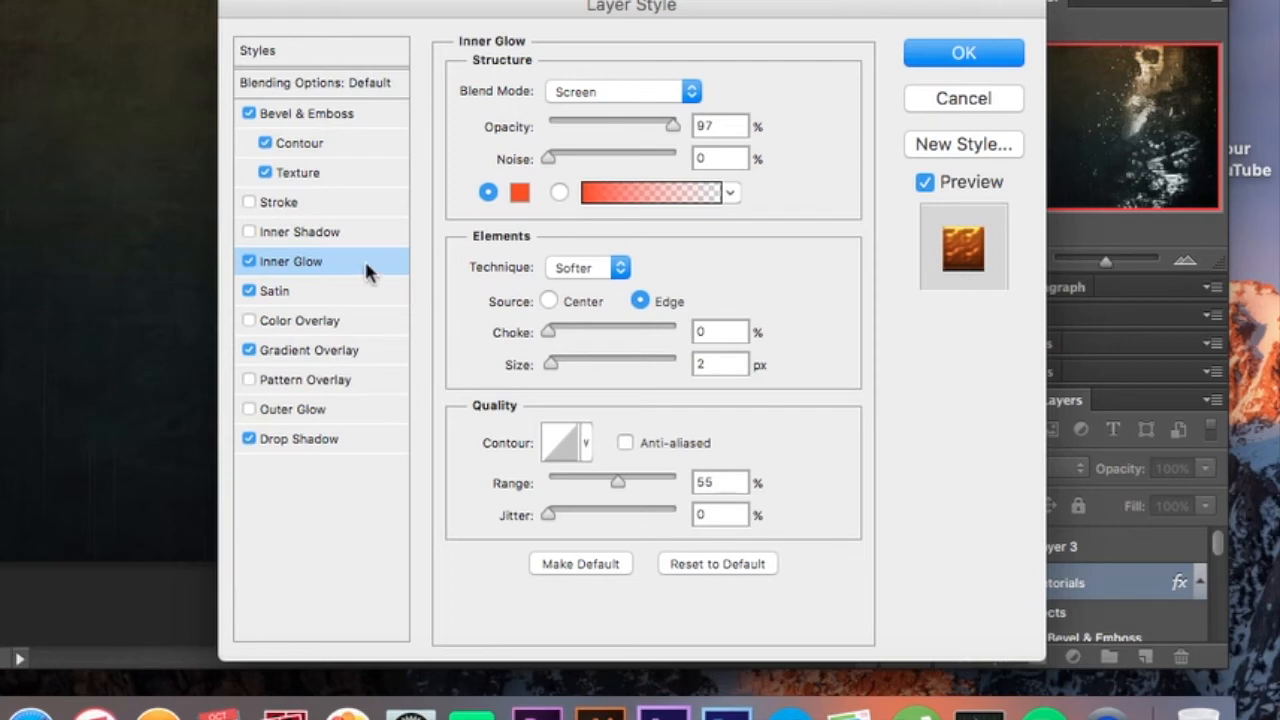
pyautogui.click(347, 292)
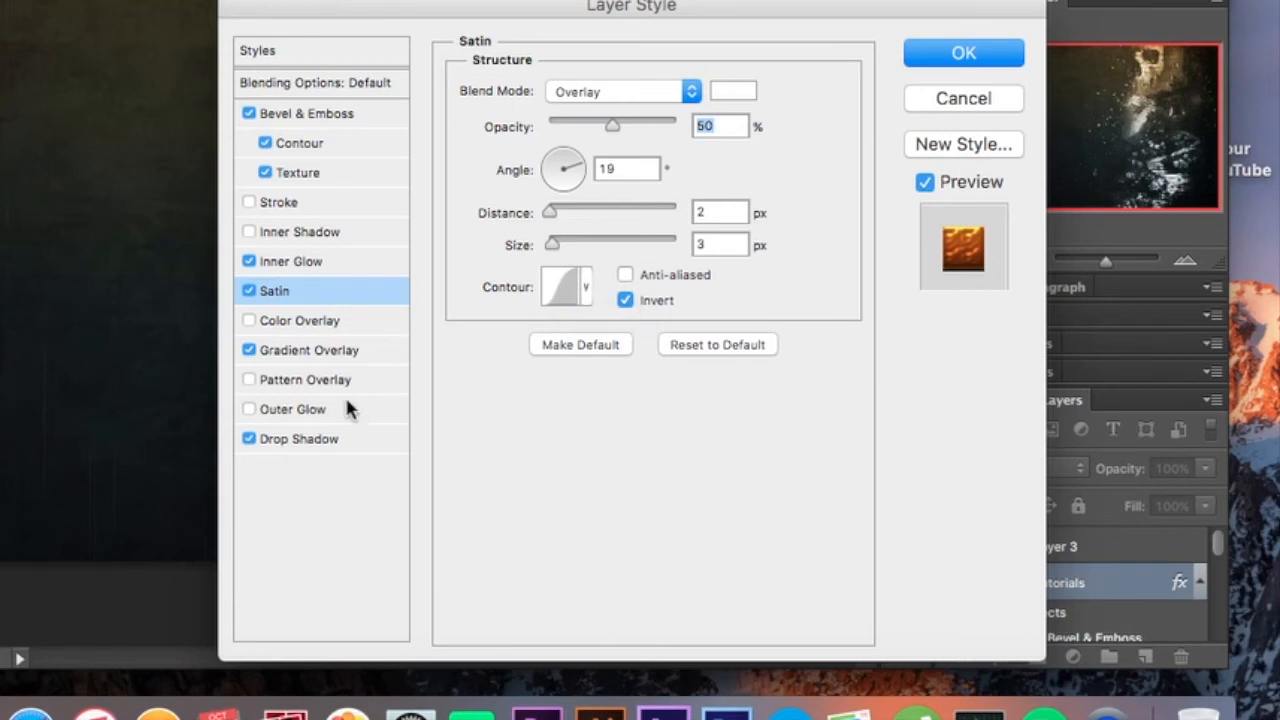
# - Examine the Gradient Overlay settings and the colours of both stops in its gradient
pyautogui.click(316, 352)
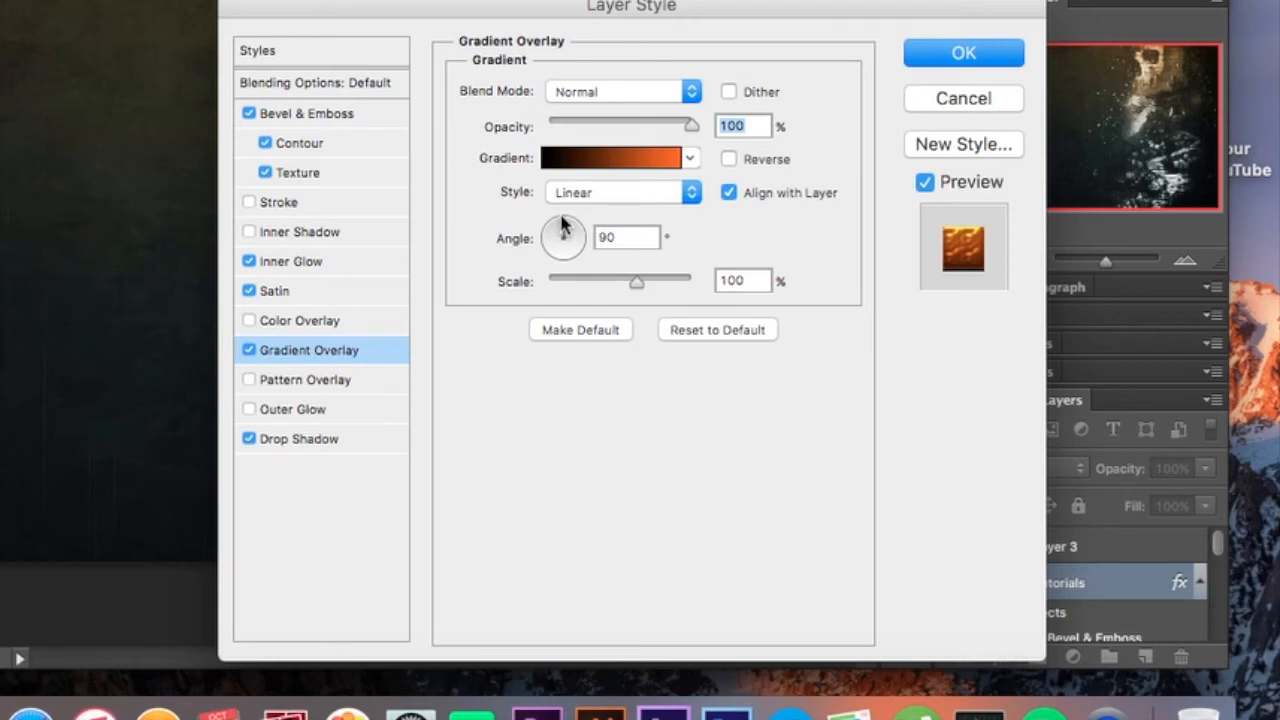
pyautogui.click(583, 163)
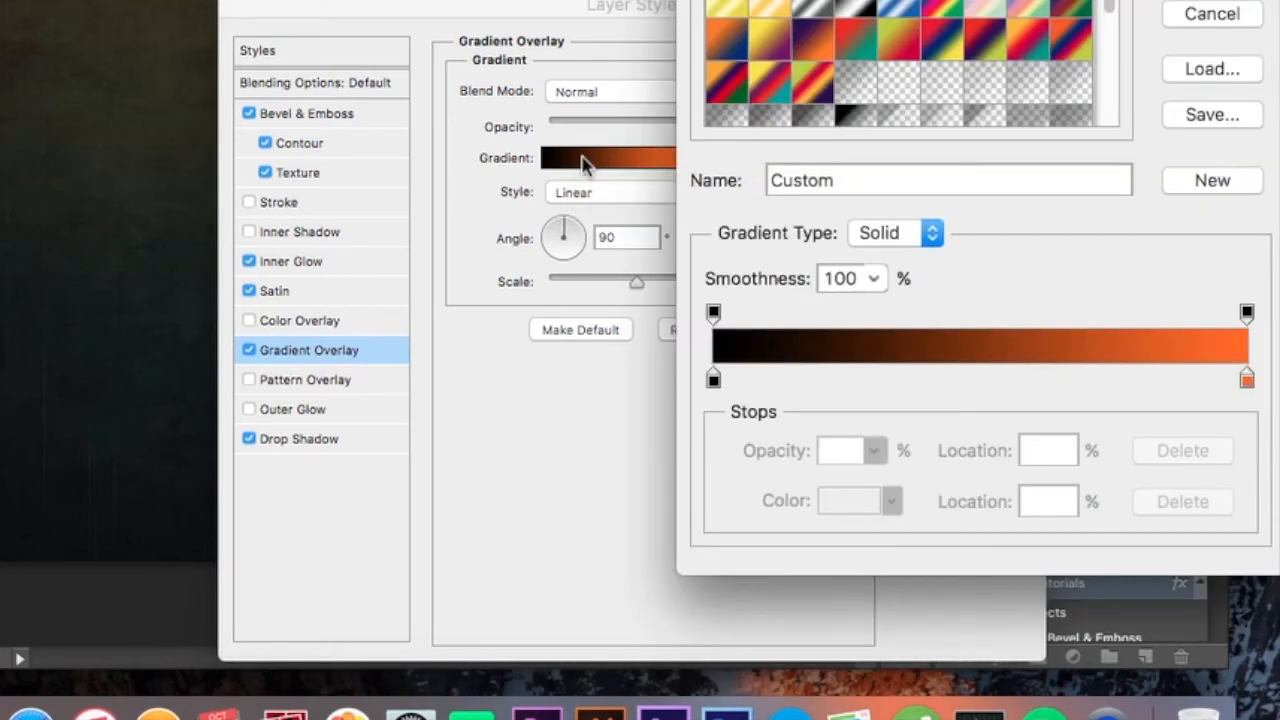
pyautogui.click(713, 380)
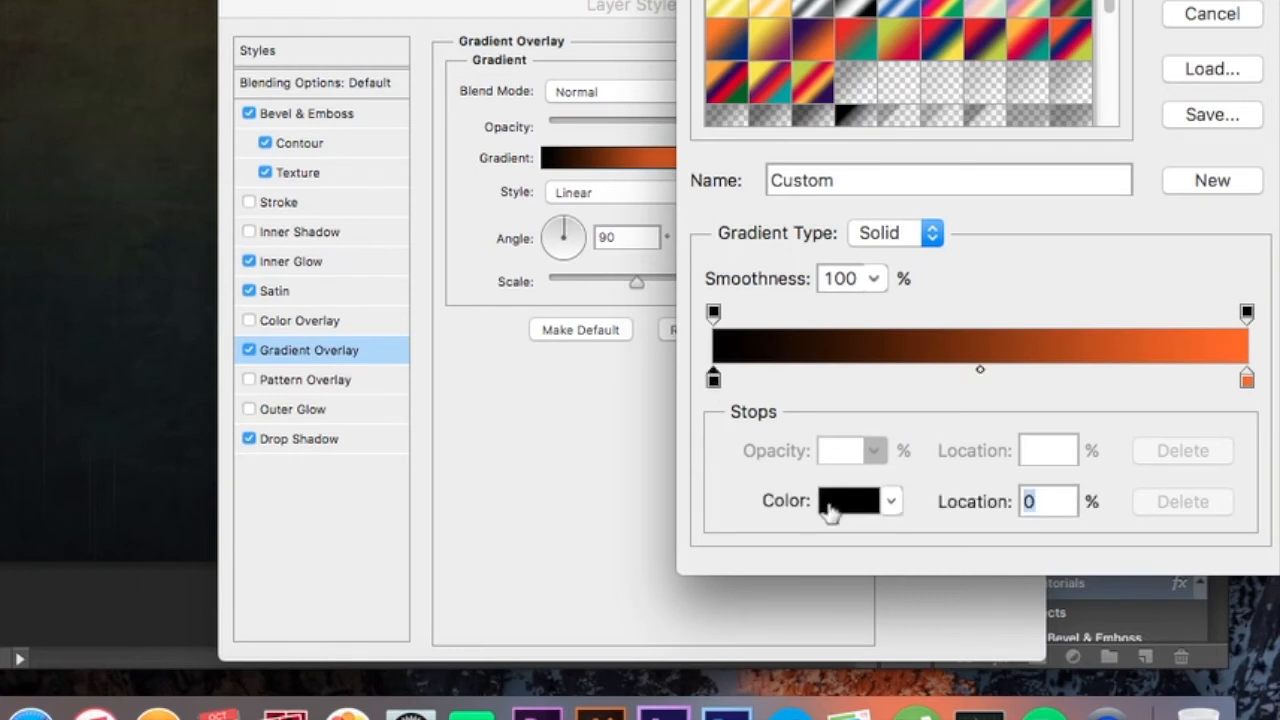
pyautogui.click(848, 502)
pyautogui.press('Return')
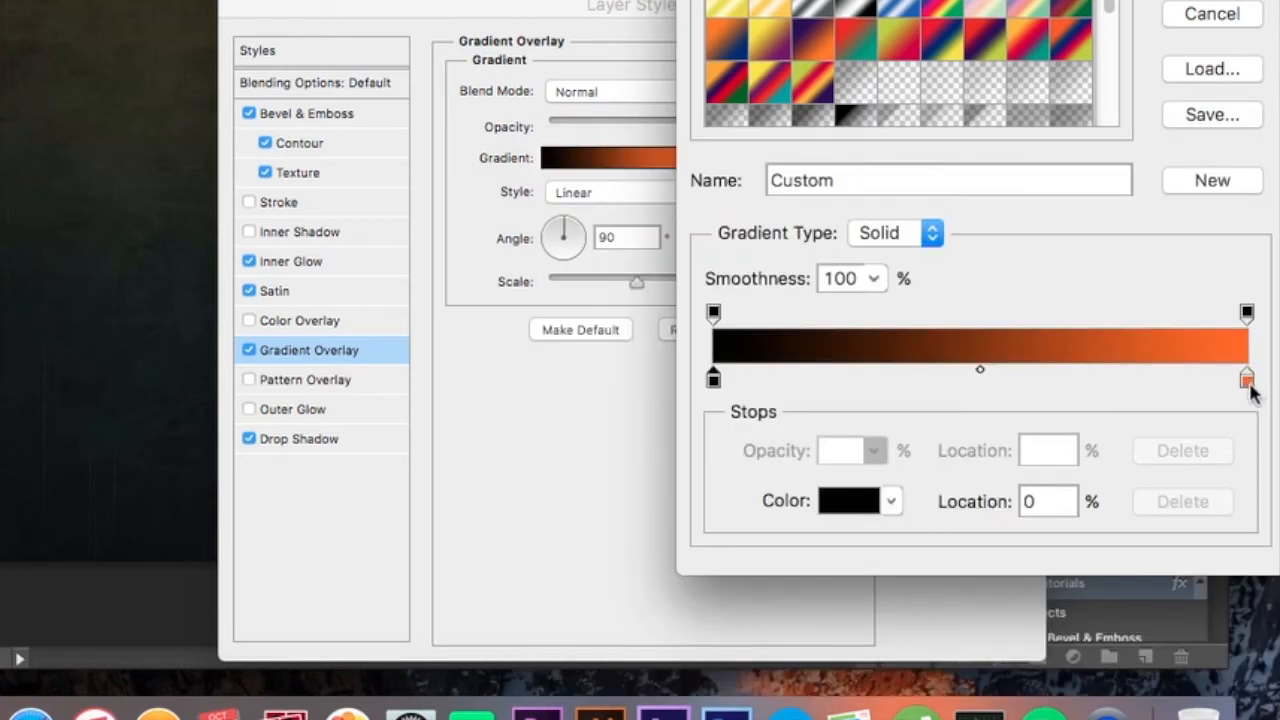
pyautogui.click(1247, 381)
pyautogui.click(843, 503)
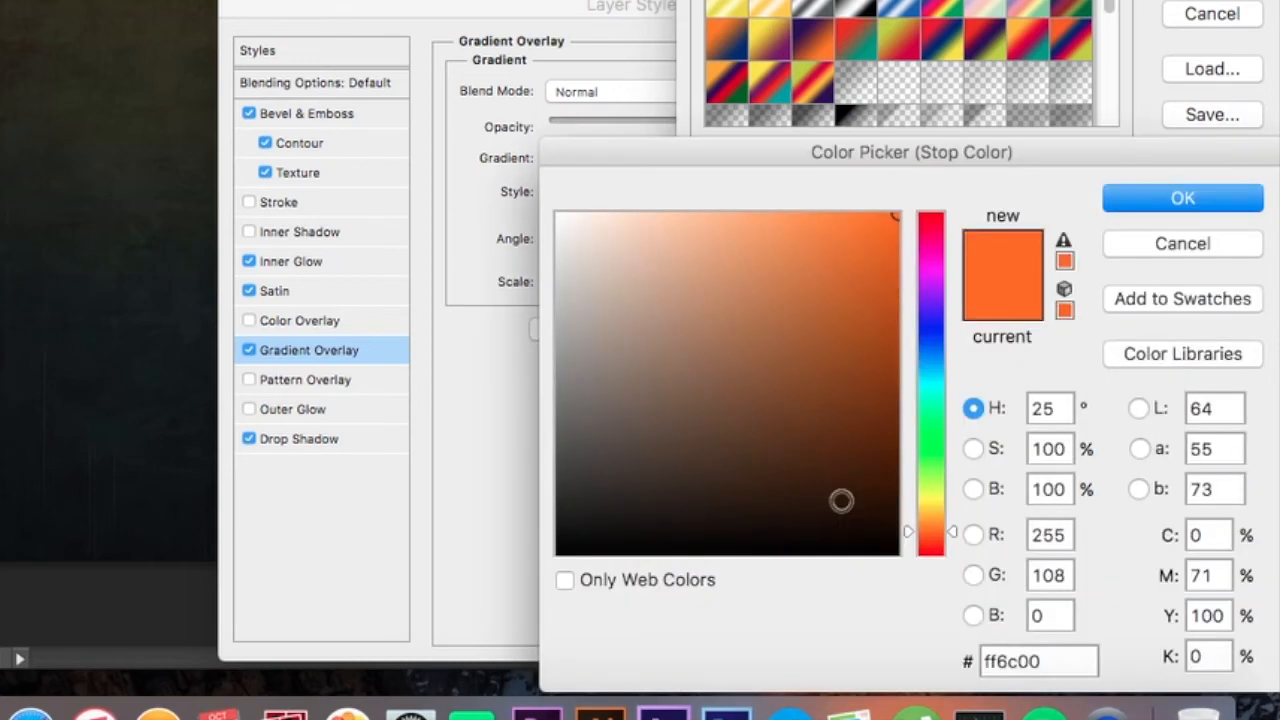
pyautogui.press('Return')
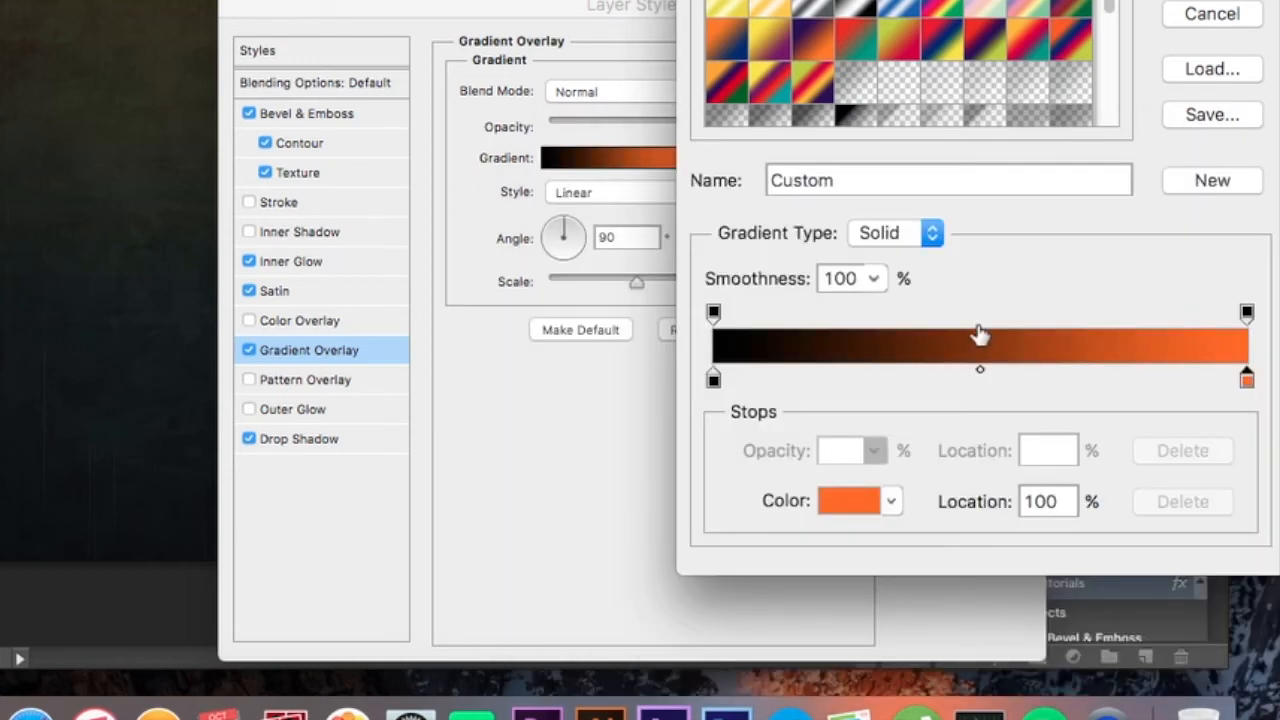
pyautogui.press('Return')
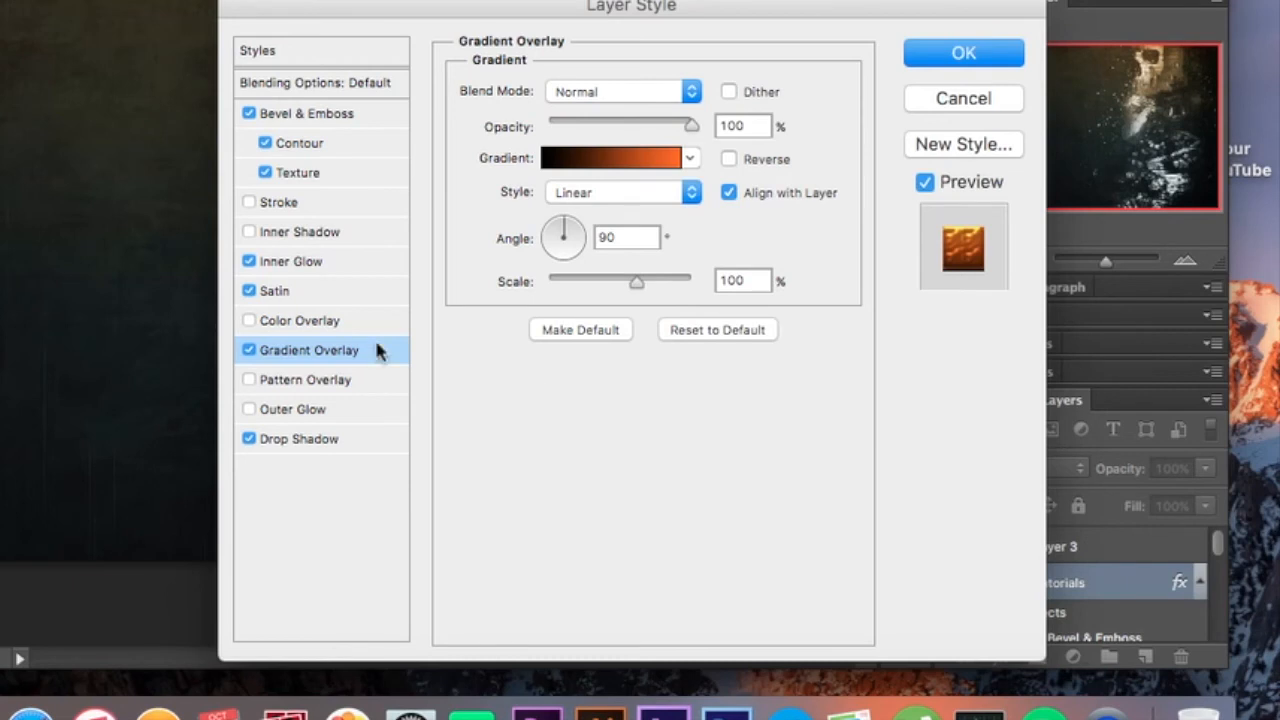
# - Review the Drop Shadow settings and apply the layer style to the Tutorials text
pyautogui.click(350, 440)
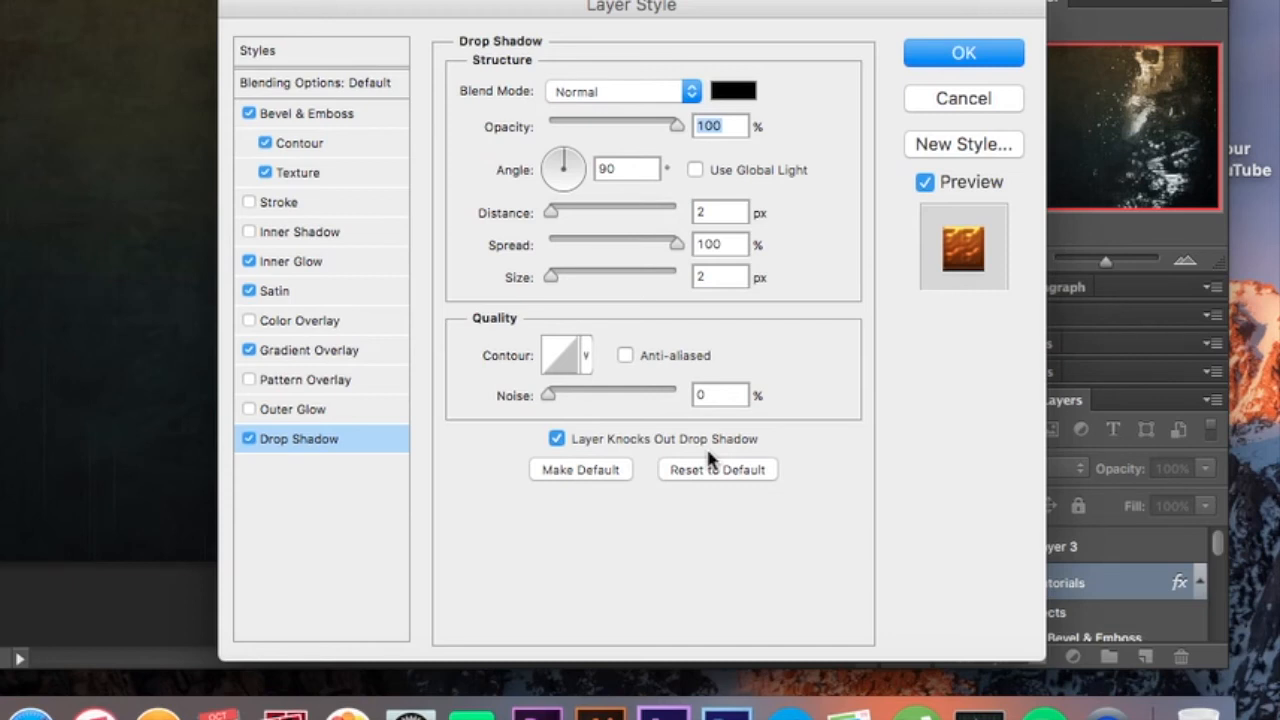
pyautogui.click(993, 60)
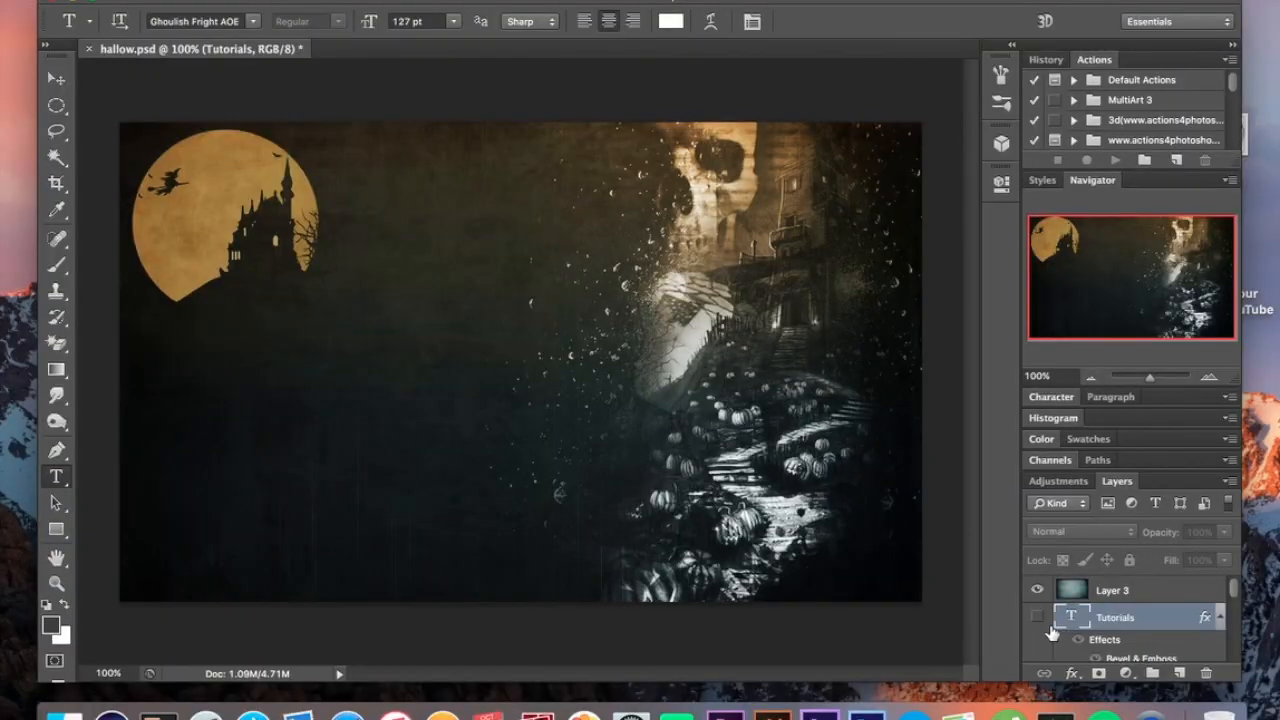
# - Make the Tutorials and Jazzed text layers visible in the composition
pyautogui.click(1037, 617)
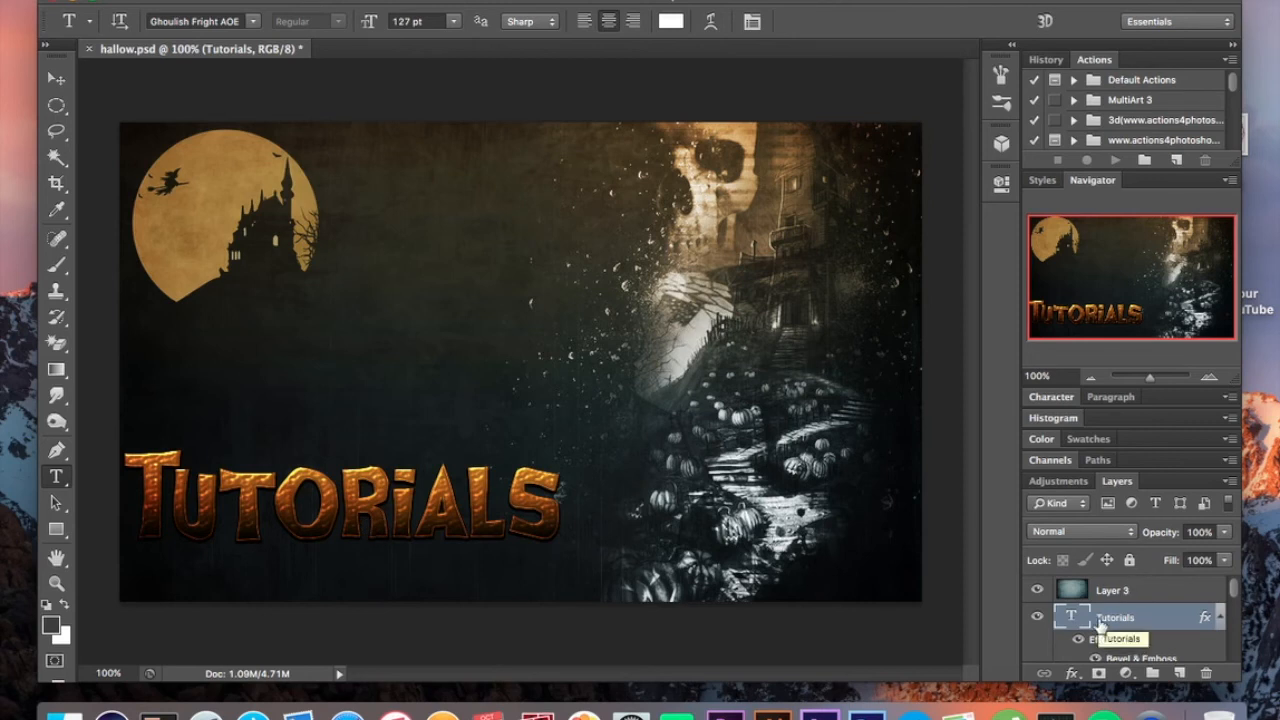
pyautogui.scroll(-5, 1100, 623)
pyautogui.click(1038, 619)
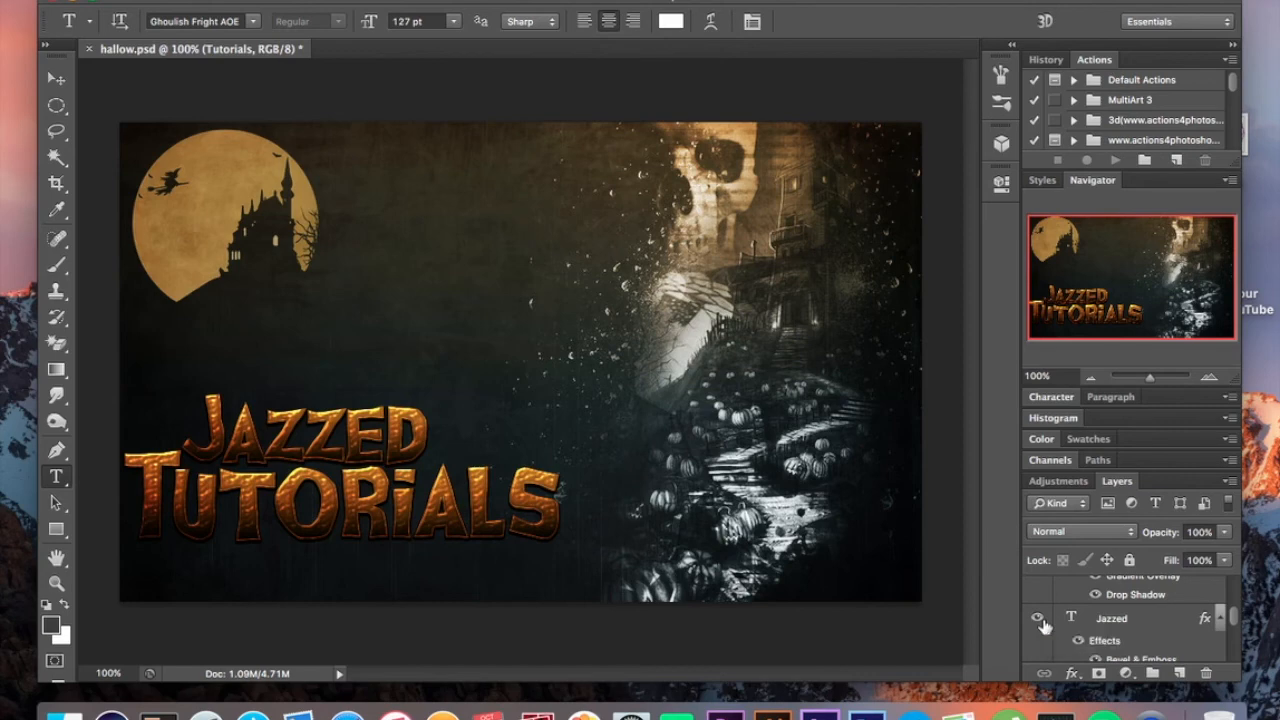
# - Toggle the visibility of Layer 3 to compare the image with and without its texture
pyautogui.scroll(3, 1090, 632)
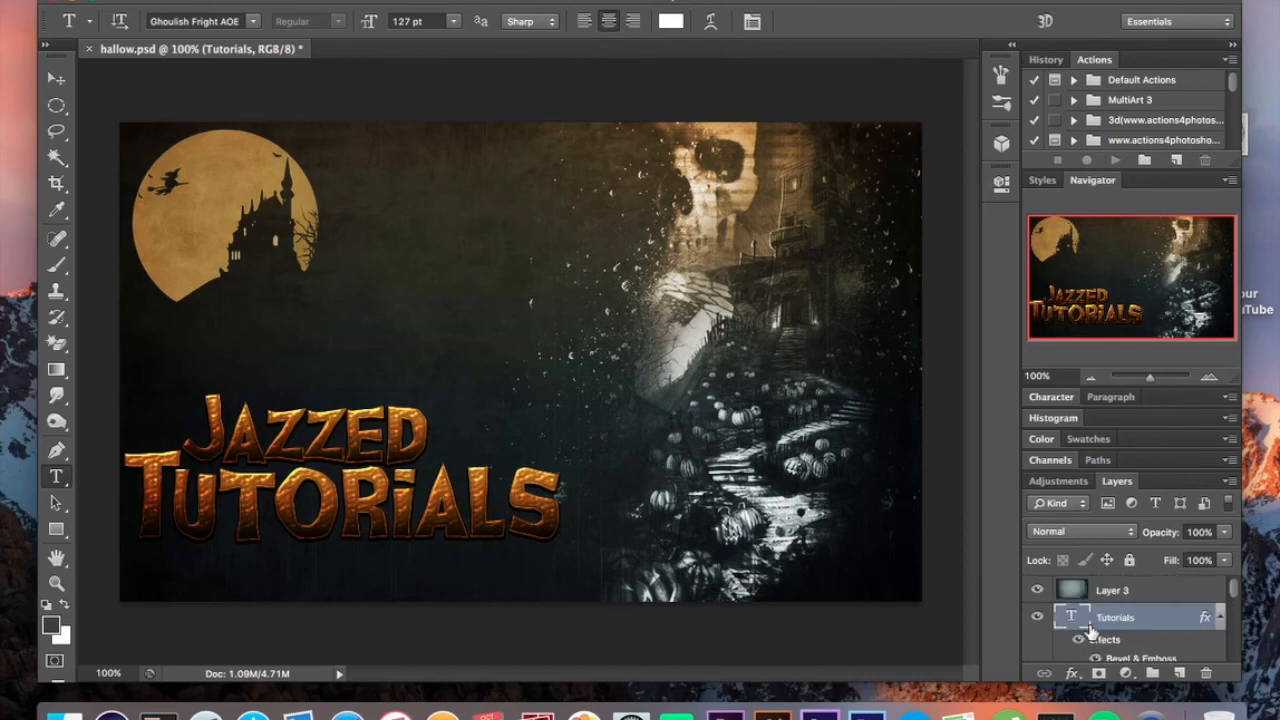
pyautogui.click(1038, 592)
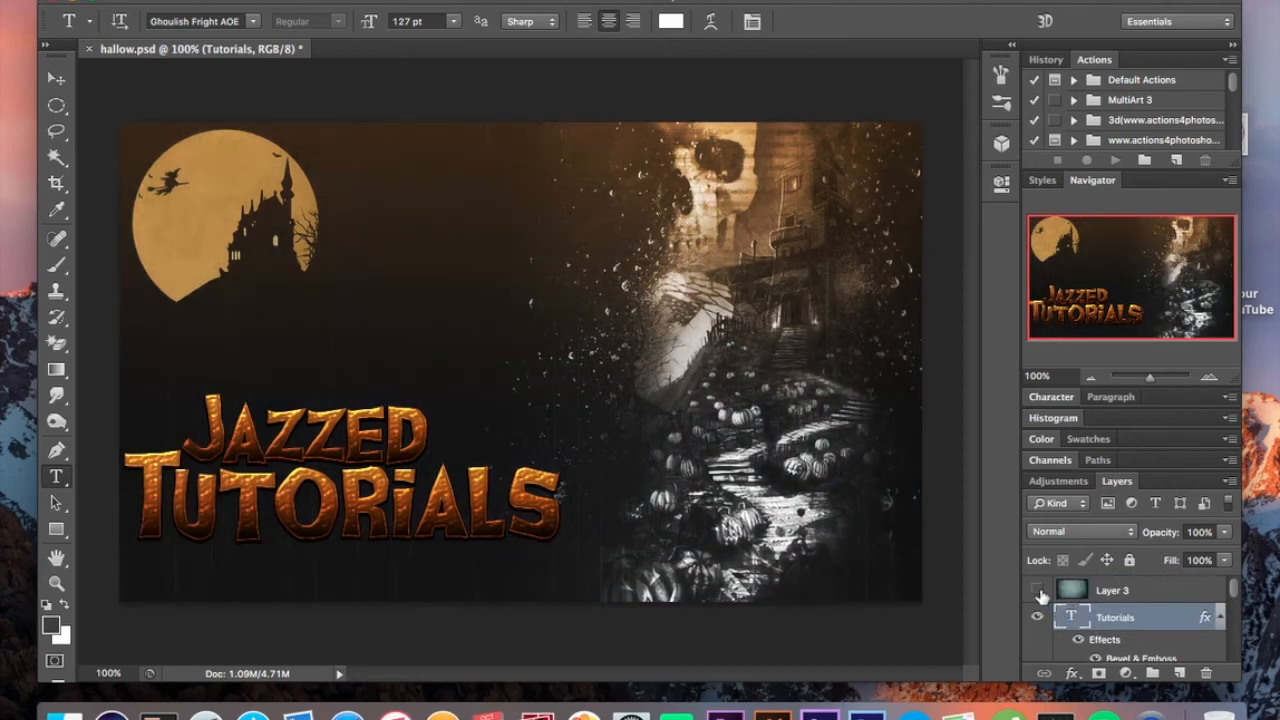
pyautogui.click(1040, 594)
pyautogui.click(1040, 594)
pyautogui.click(1038, 591)
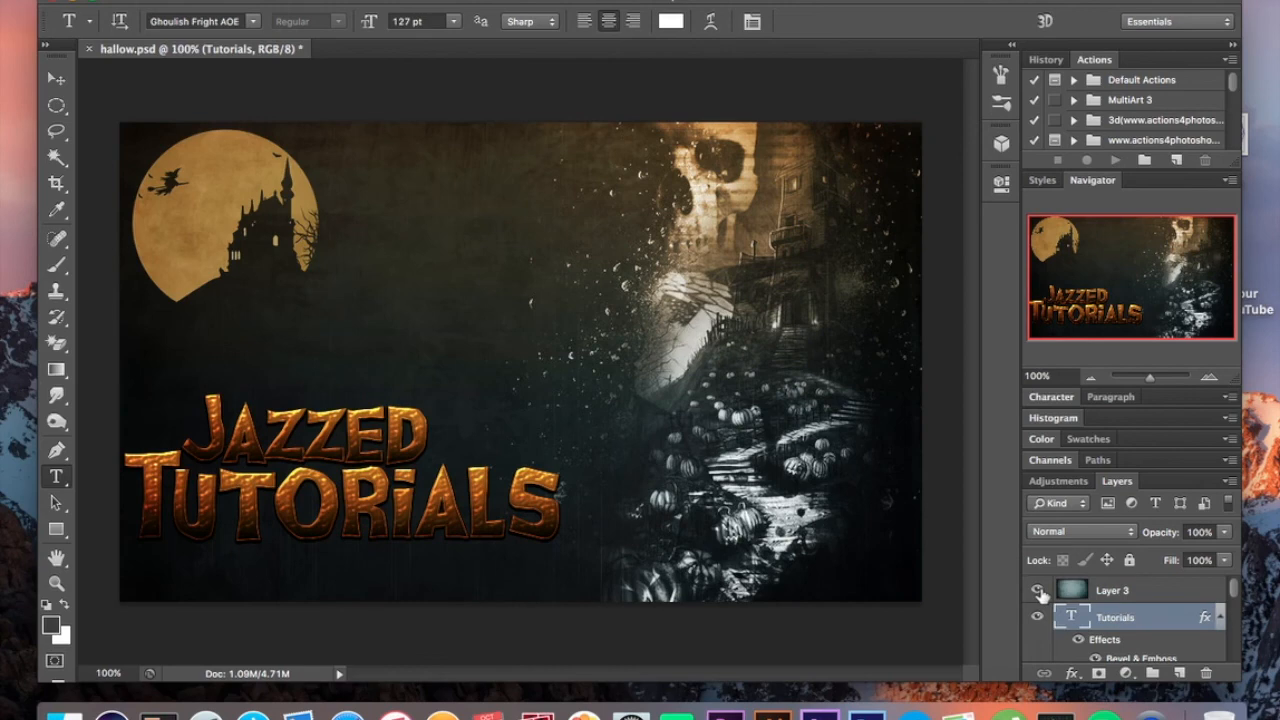